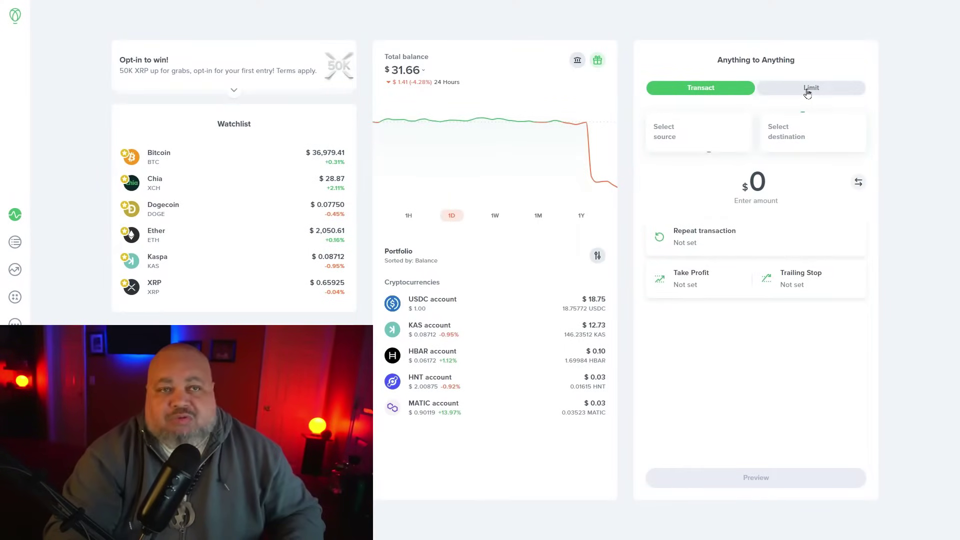
Switch the trade panel to a Limit order and pick the USDC account as the source
{"action": "left_click", "coordinate": [806, 92]}
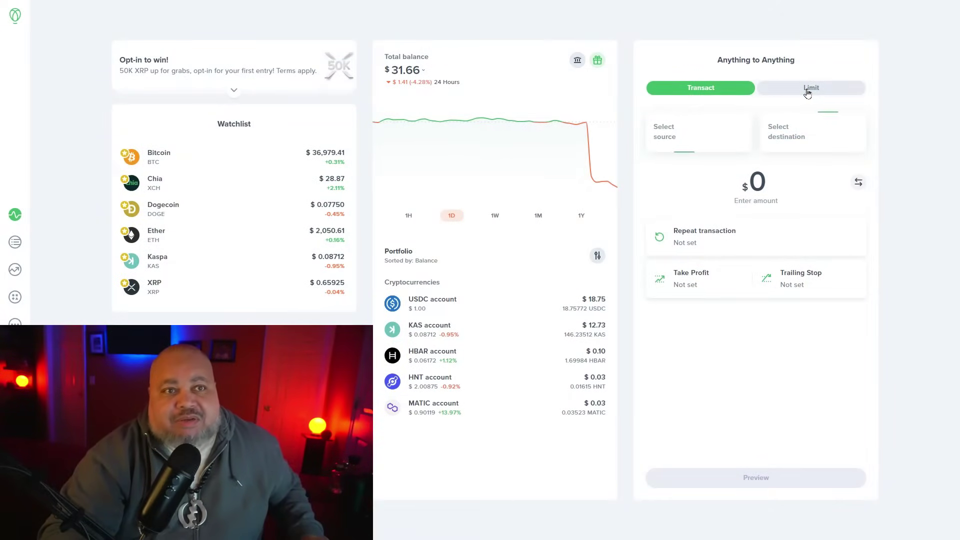
{"action": "left_click", "coordinate": [808, 91]}
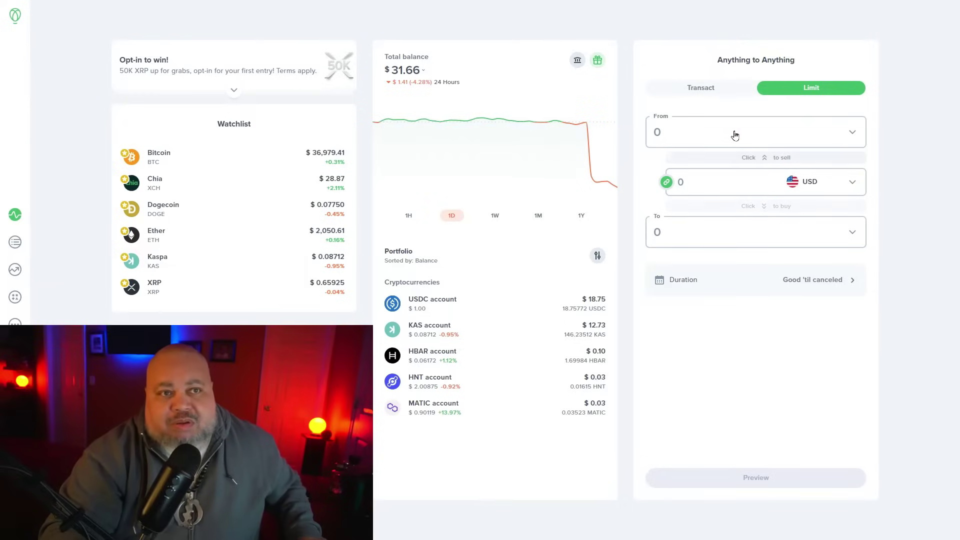
{"action": "left_click", "coordinate": [750, 139]}
{"action": "left_click", "coordinate": [777, 145]}
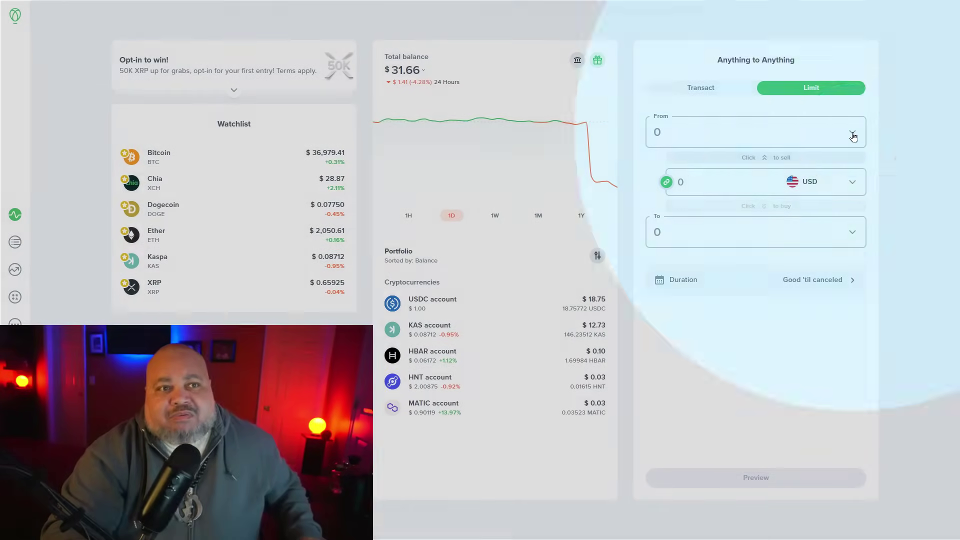
{"action": "left_click", "coordinate": [852, 136]}
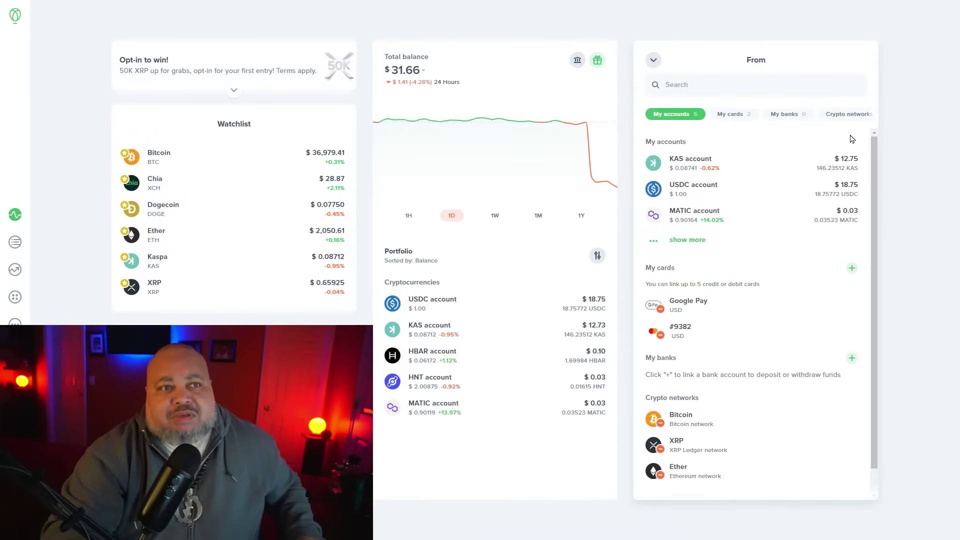
{"action": "left_click", "coordinate": [686, 195]}
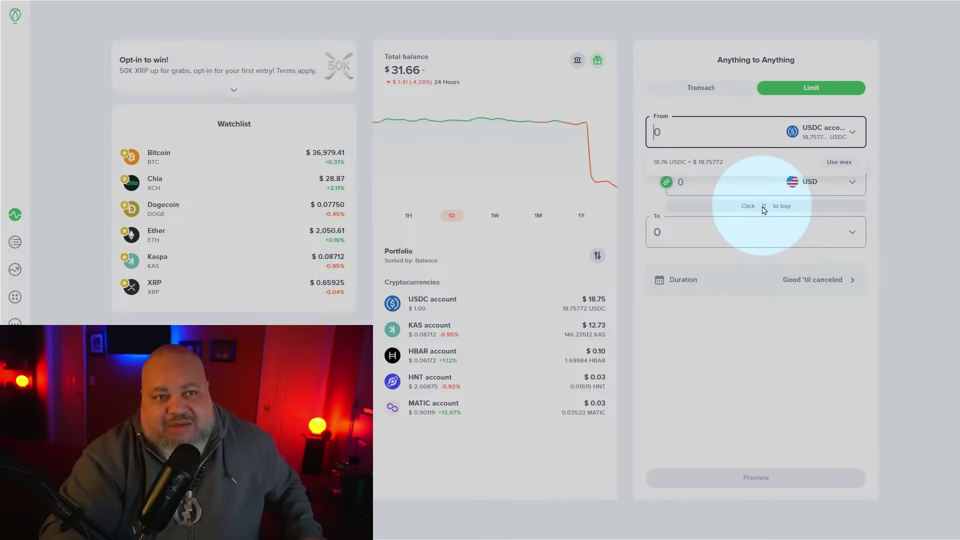
Turn it into a buy at target price paid from USD, with an amount of 5.00
{"action": "left_click", "coordinate": [763, 207]}
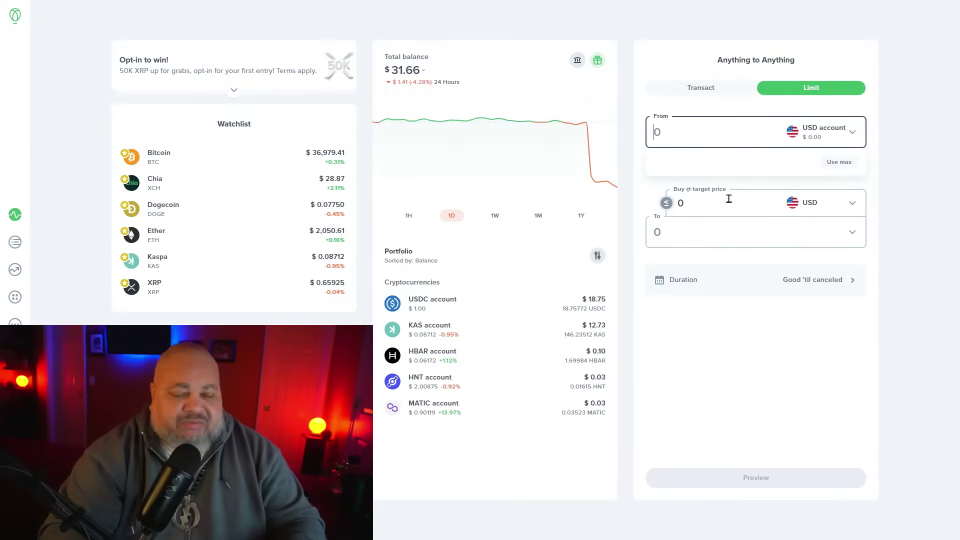
{"action": "type", "text": "5.00"}
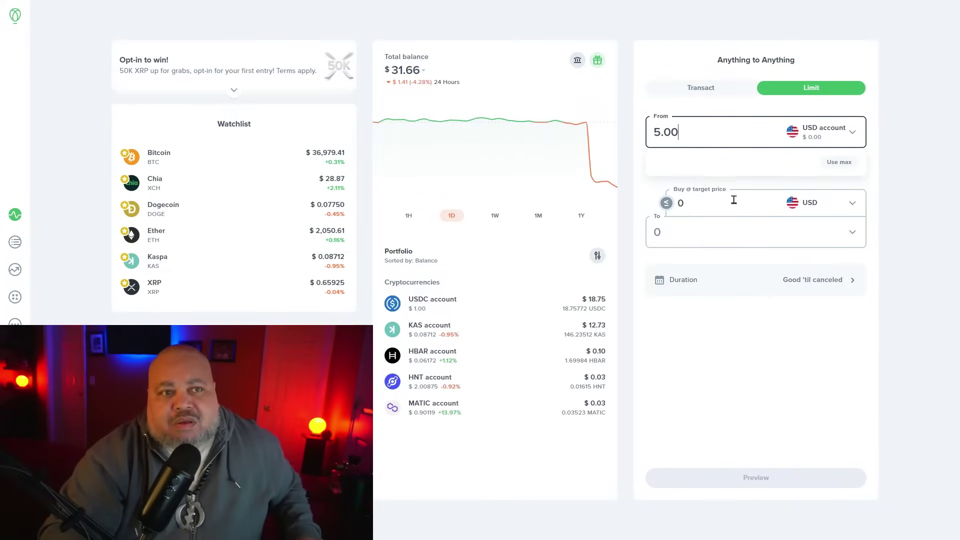
{"action": "left_click", "coordinate": [733, 200]}
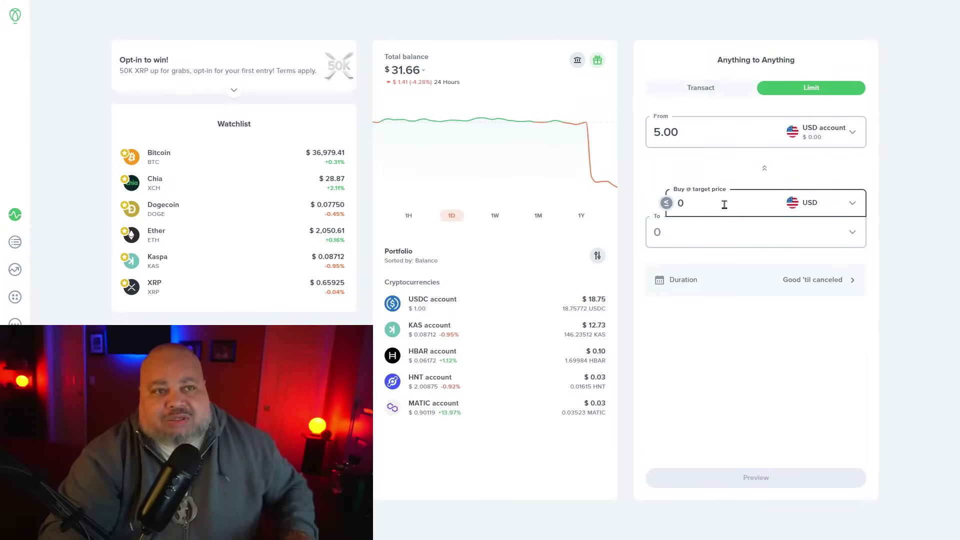
Set the target buy price to 0.07 USD and receive into the KAS account
{"action": "left_click", "coordinate": [336, 268]}
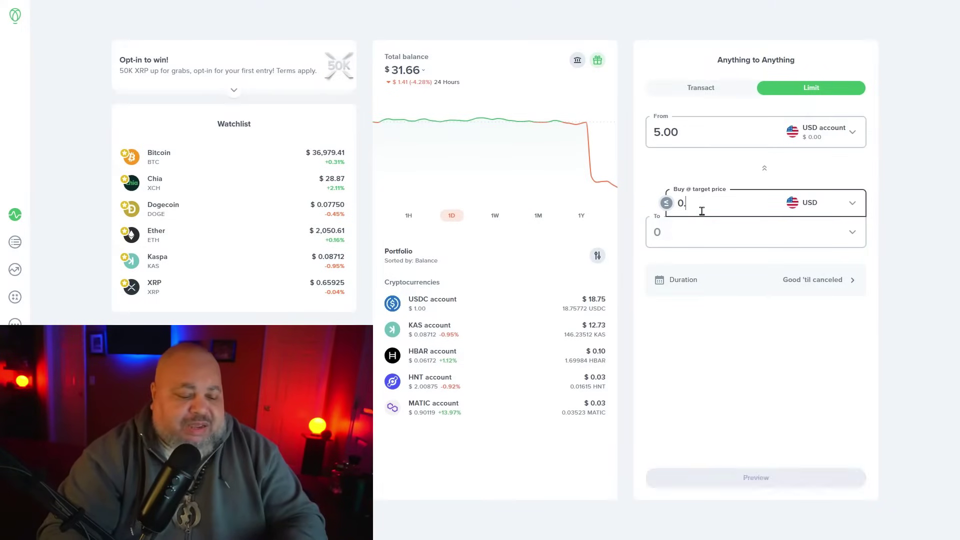
{"action": "type", "text": "07"}
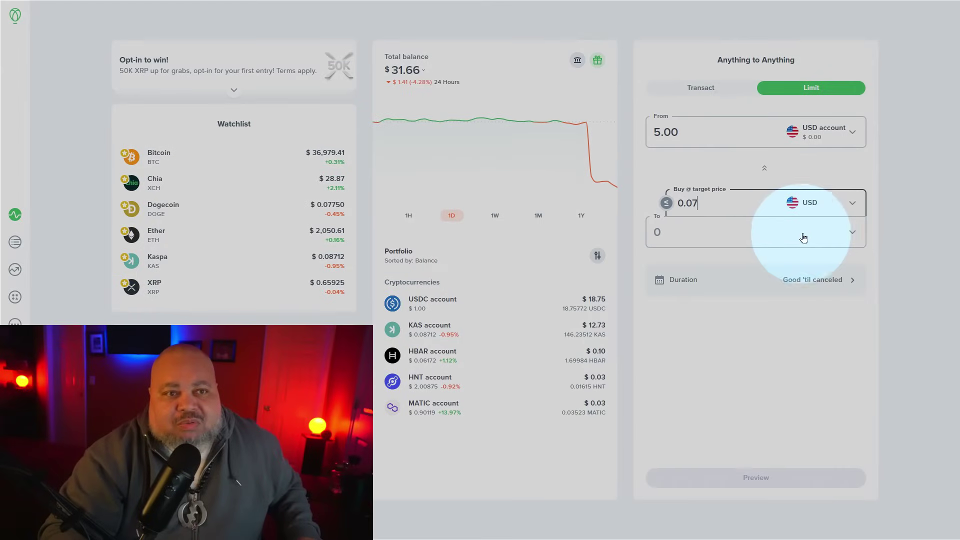
{"action": "left_click", "coordinate": [825, 233]}
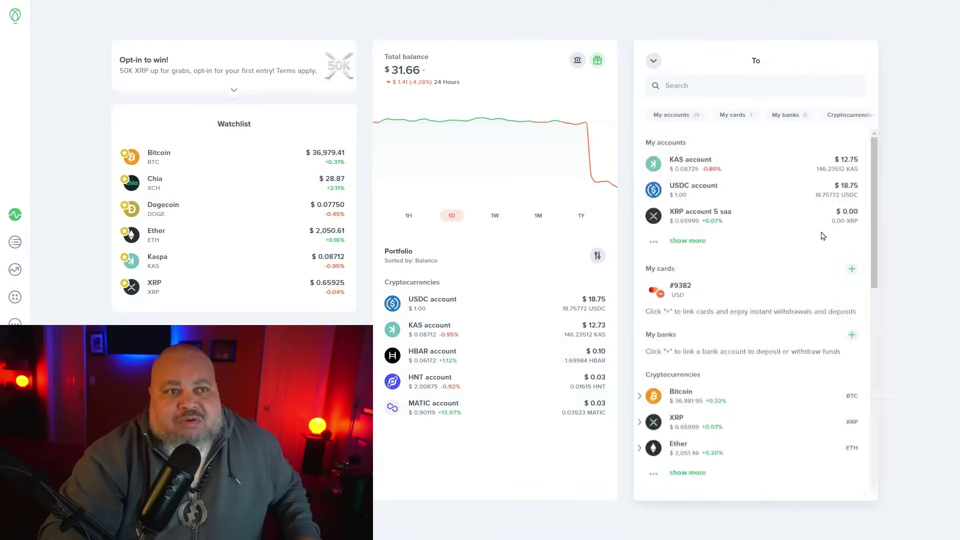
{"action": "left_click", "coordinate": [685, 165]}
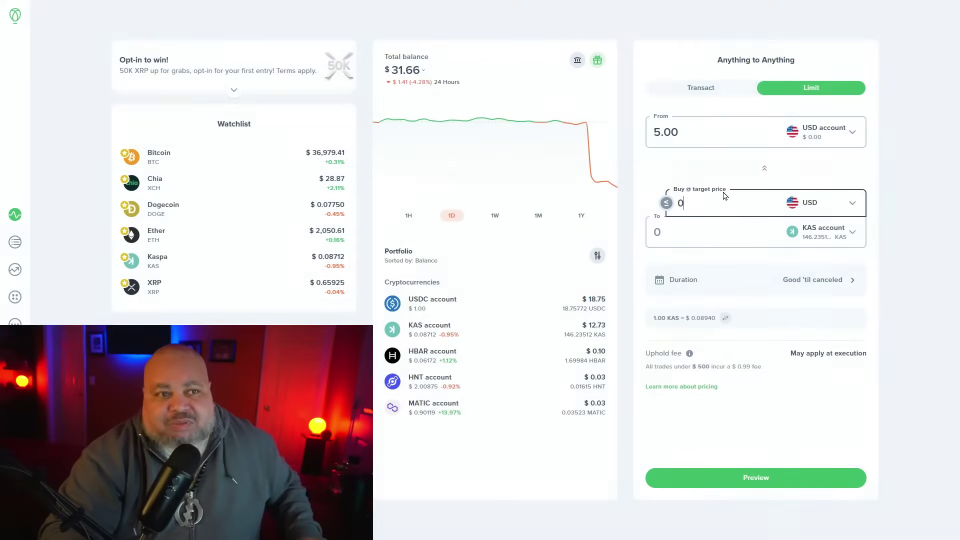
{"action": "type", "text": ".07"}
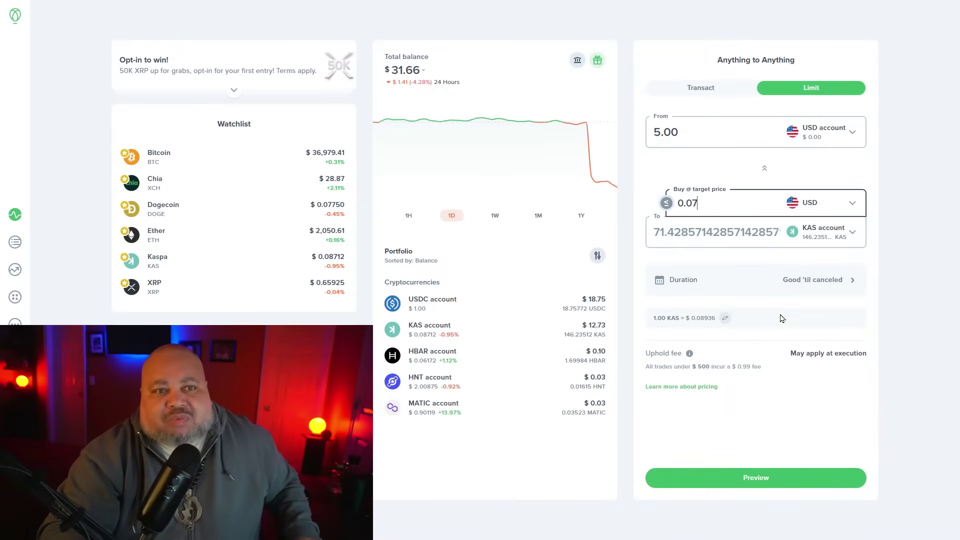
{"action": "left_click", "coordinate": [813, 284]}
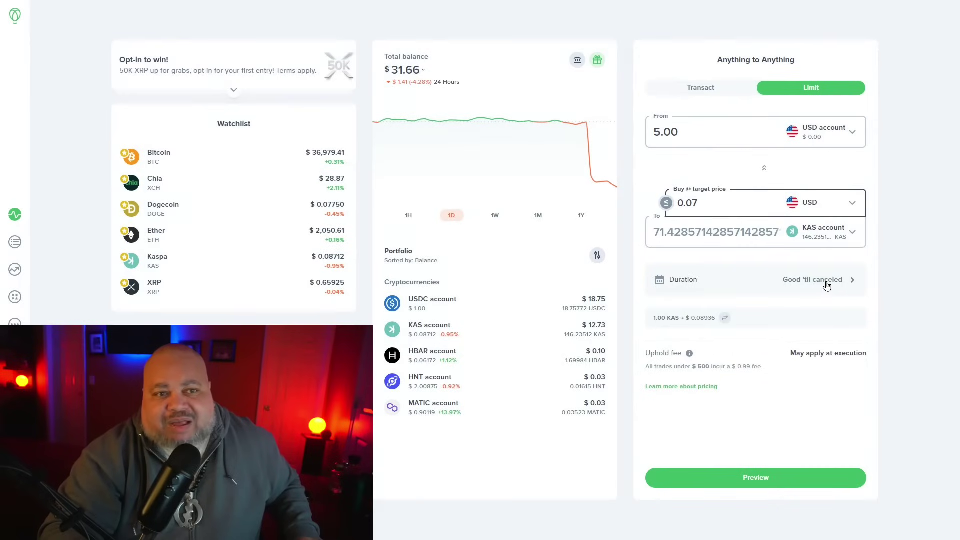
{"action": "left_click", "coordinate": [826, 285]}
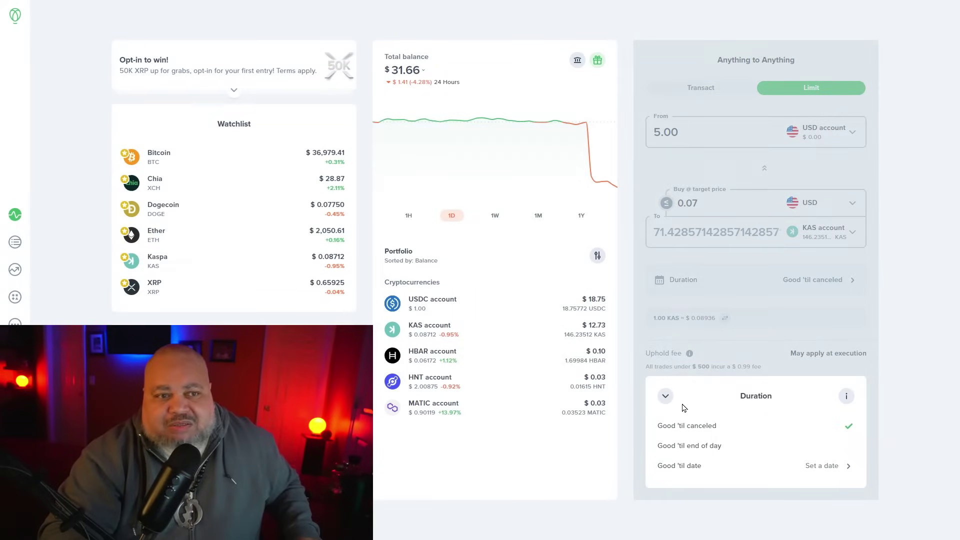
{"action": "left_click", "coordinate": [665, 395]}
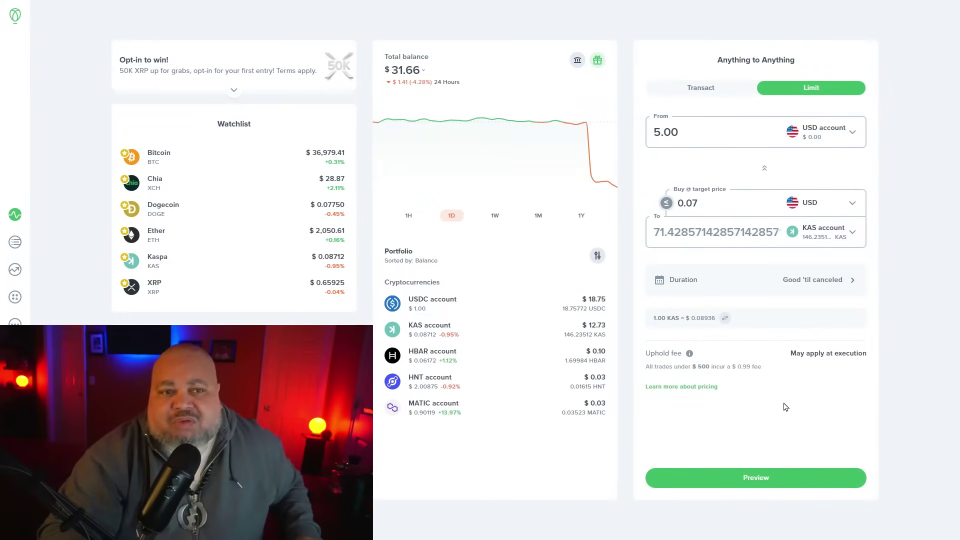
Preview and confirm the 5.00 USD limit buy of KAS at 0.07
{"action": "left_click", "coordinate": [774, 481]}
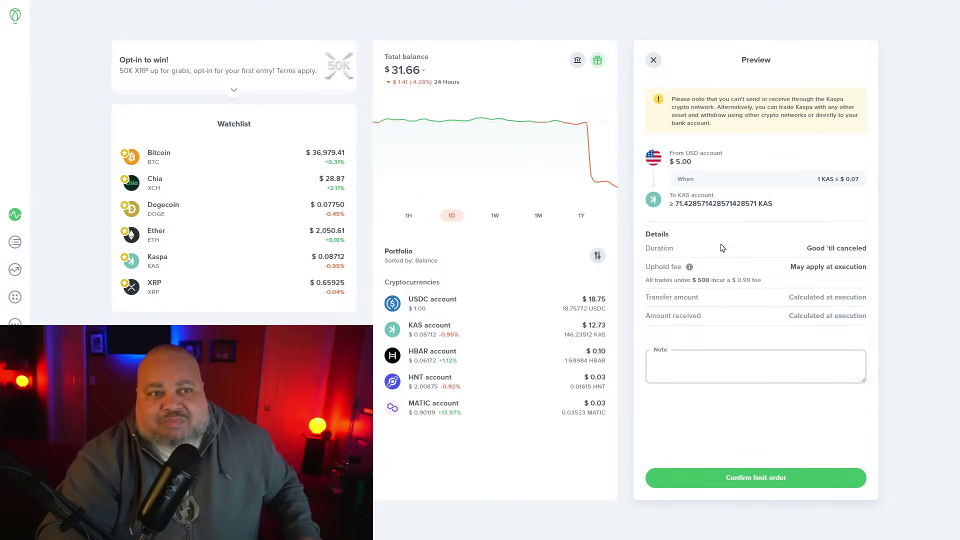
{"action": "left_click", "coordinate": [723, 280]}
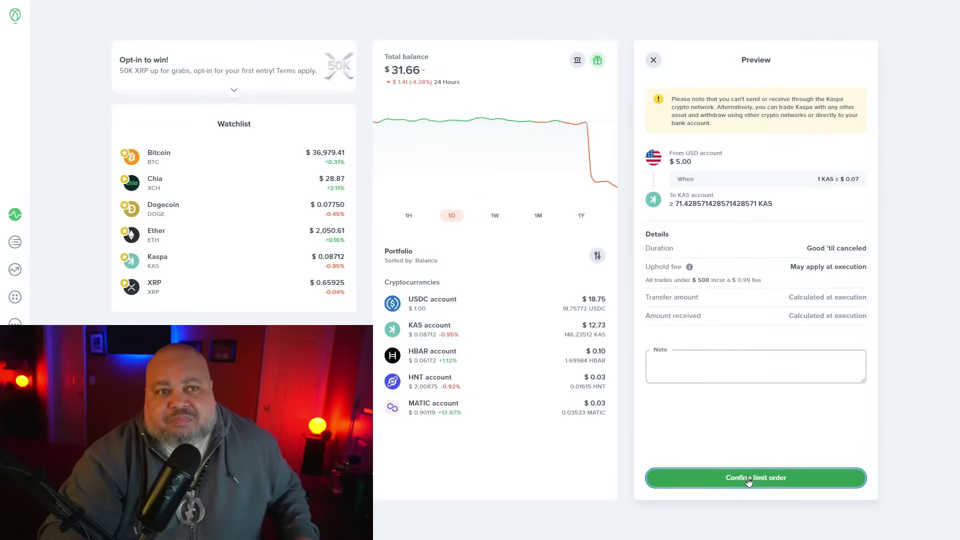
{"action": "left_click", "coordinate": [748, 478]}
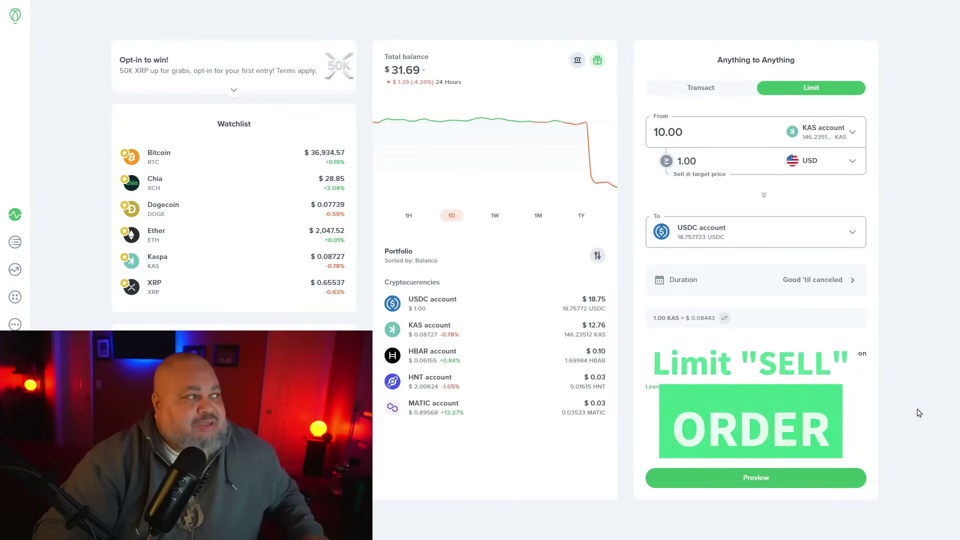
Change the sell amount from 10.00 to 6.00 KAS and the target price to 0.25 USD
{"action": "left_click", "coordinate": [688, 129]}
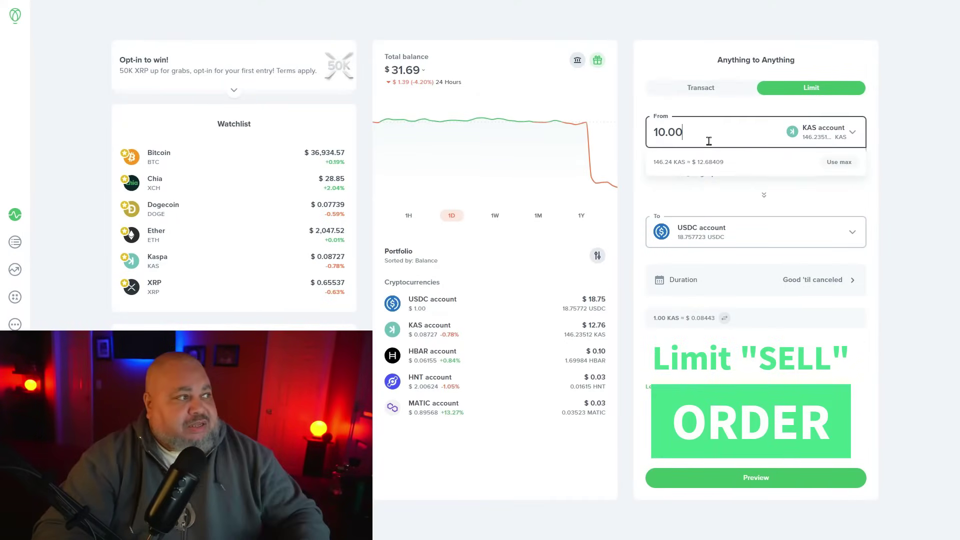
{"action": "key", "text": "BackSpace"}
{"action": "key", "text": "BackSpace"}
{"action": "key", "text": "BackSpace"}
{"action": "key", "text": "BackSpace"}
{"action": "key", "text": "BackSpace"}
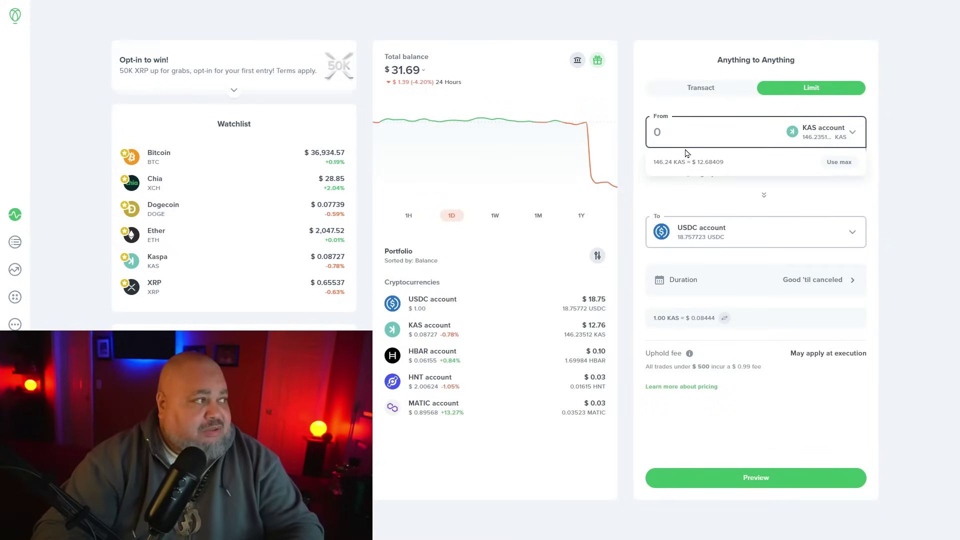
{"action": "type", "text": "6.00"}
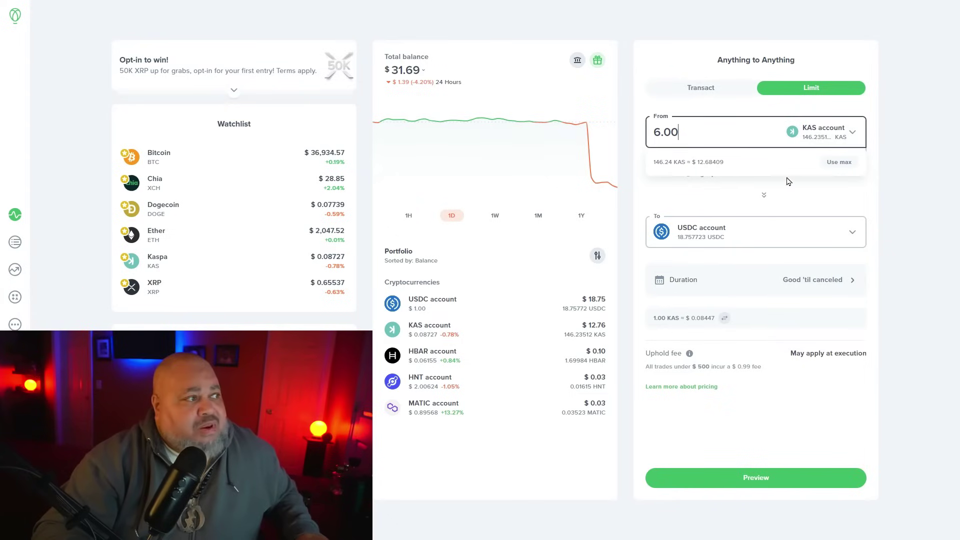
{"action": "left_click", "coordinate": [739, 168]}
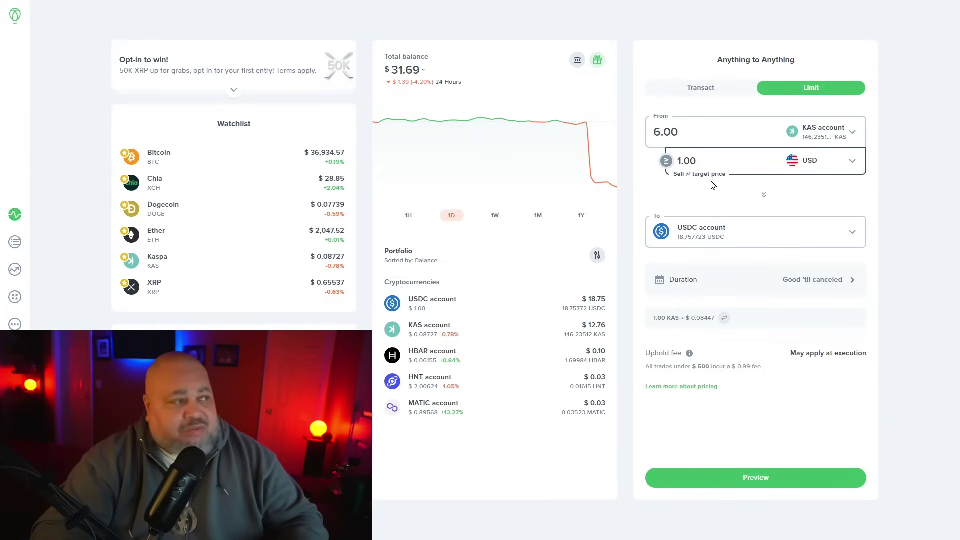
{"action": "key", "text": "BackSpace"}
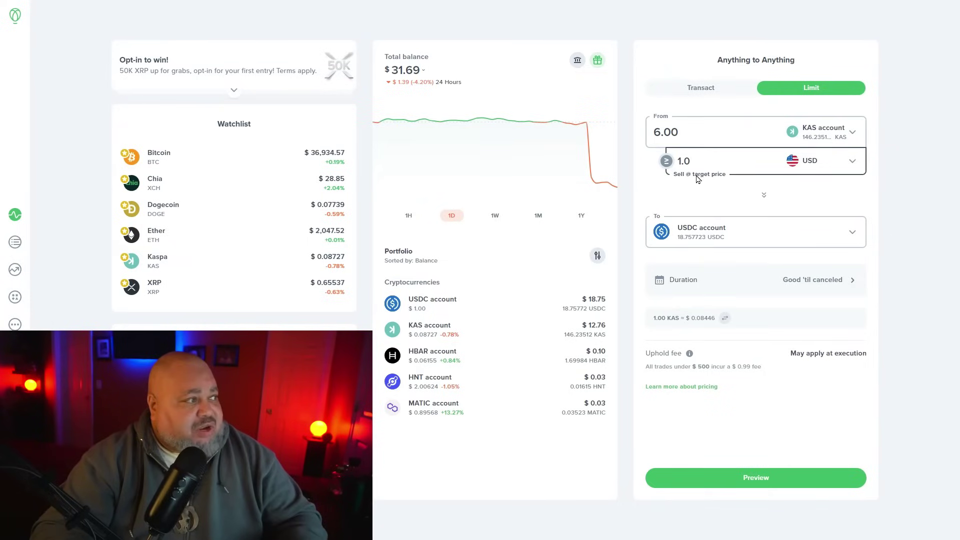
{"action": "key", "text": "BackSpace"}
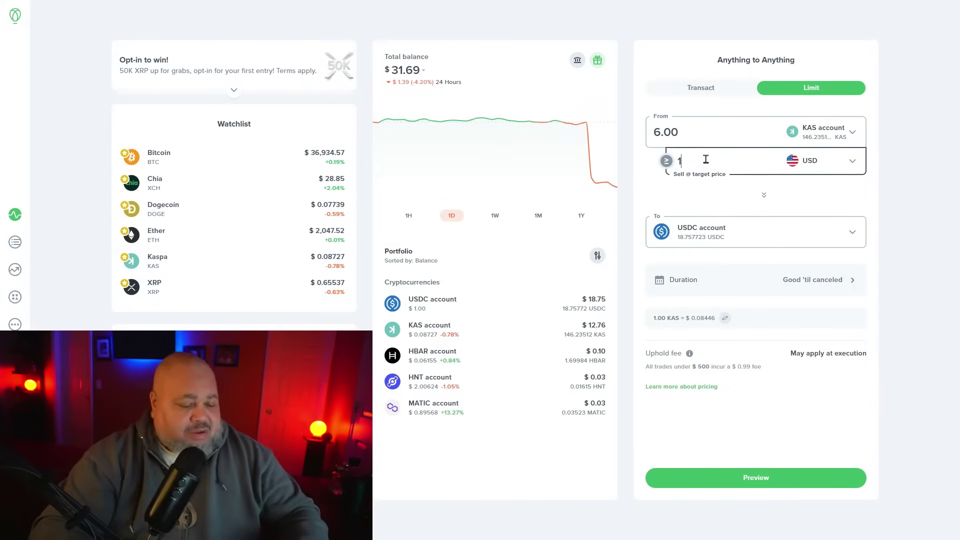
{"action": "key", "text": "BackSpace"}
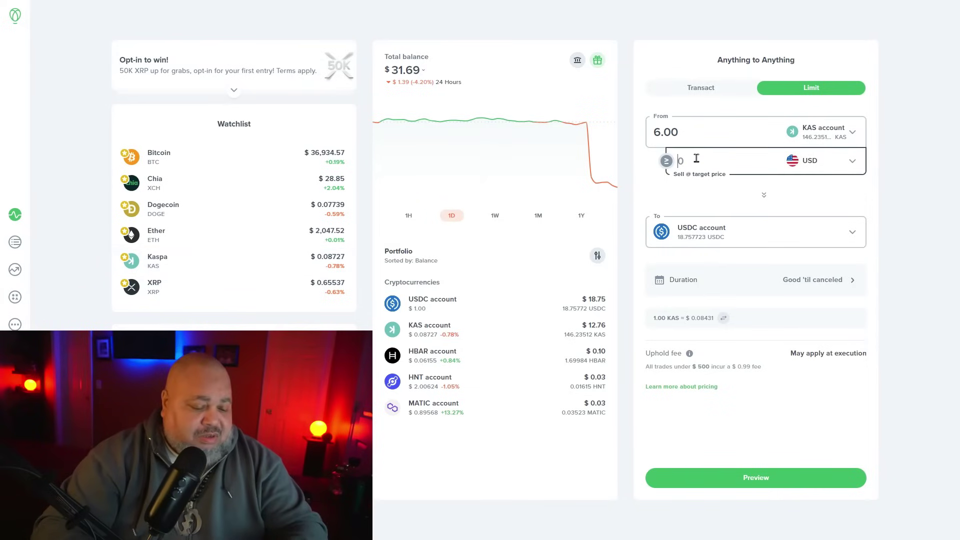
{"action": "type", "text": "0.25"}
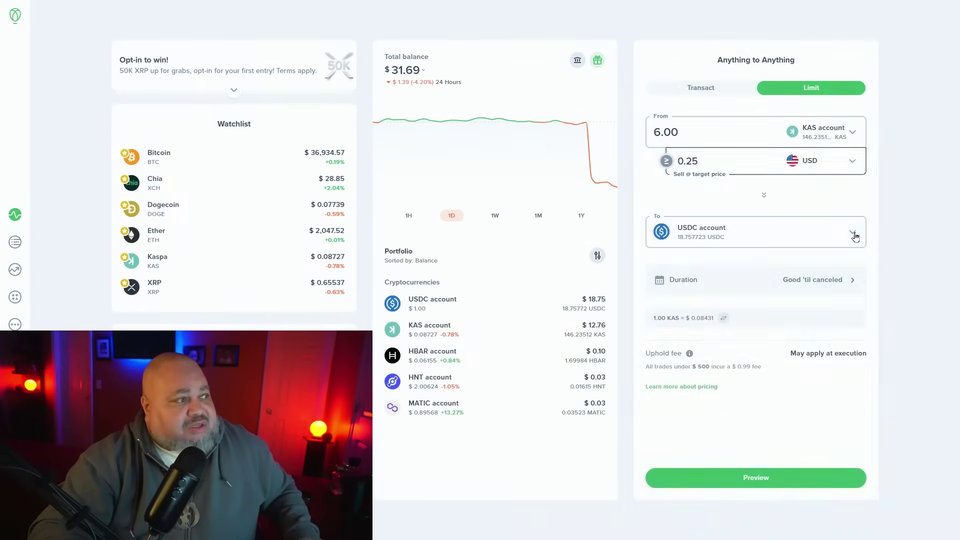
Keep the USDC account as destination and Good 'til canceled, then preview the order
{"action": "left_click", "coordinate": [853, 233]}
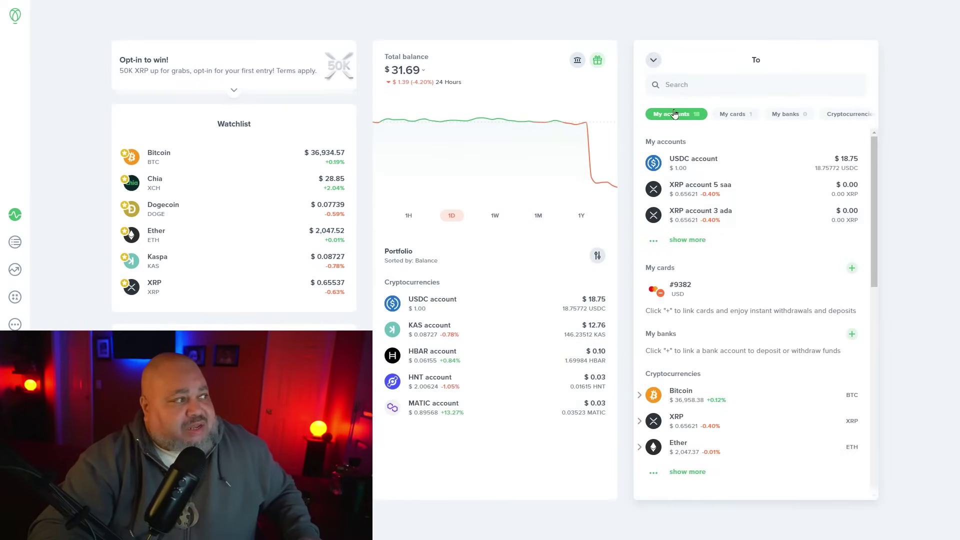
{"action": "left_click", "coordinate": [696, 160]}
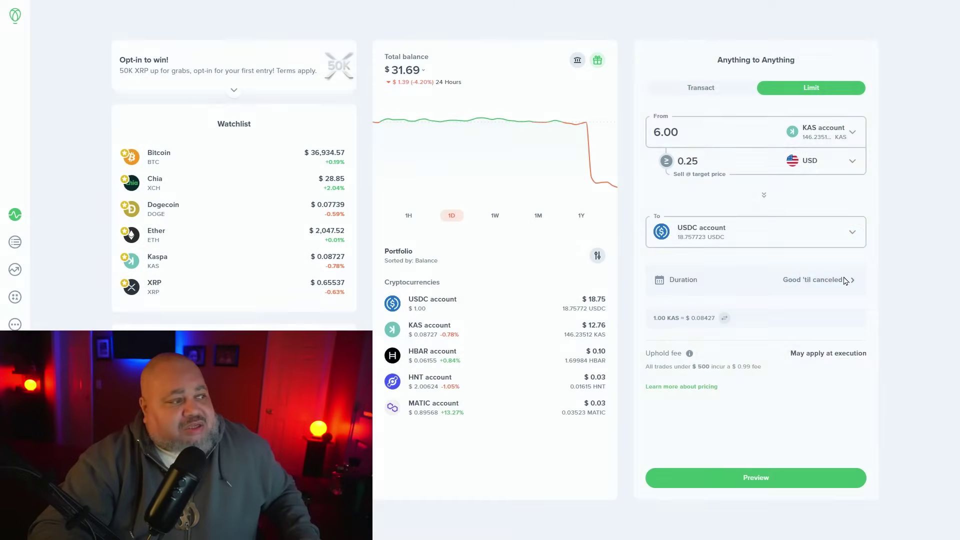
{"action": "left_click", "coordinate": [849, 280]}
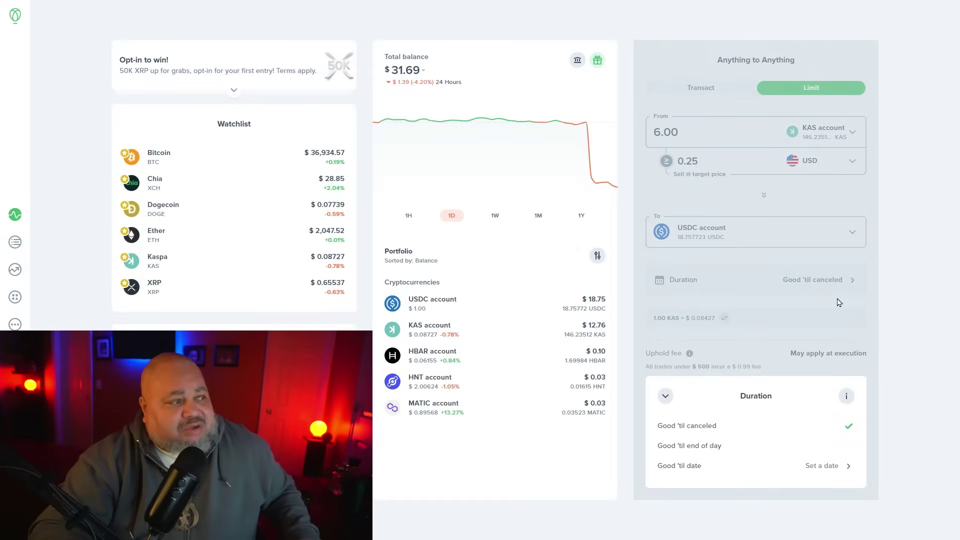
{"action": "left_click", "coordinate": [665, 396]}
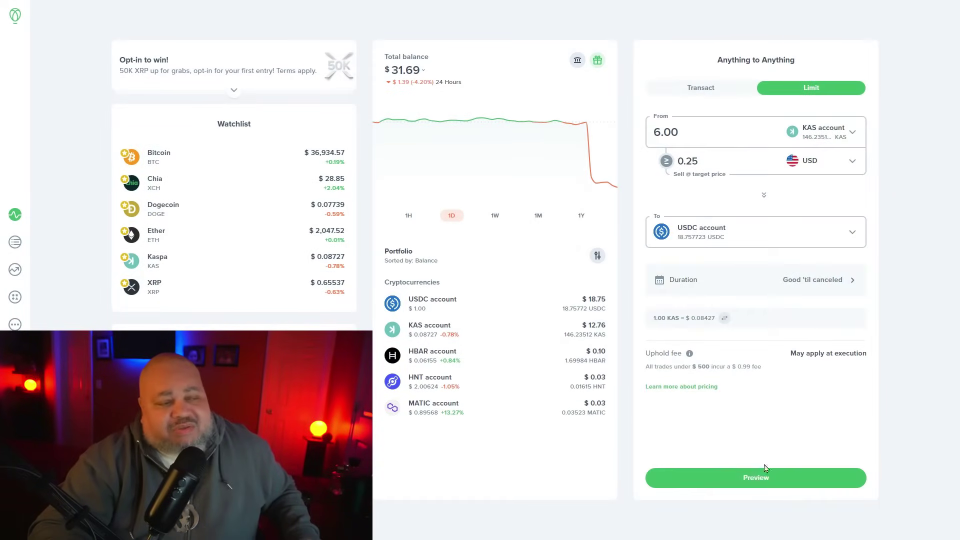
{"action": "left_click", "coordinate": [764, 485]}
{"action": "left_click", "coordinate": [761, 484]}
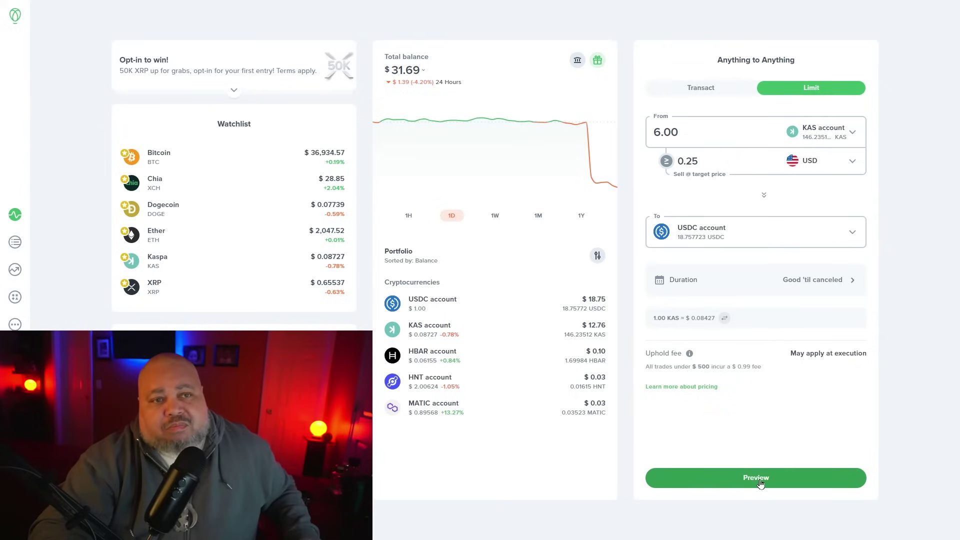
Confirm and submit the 6.00 KAS limit sell at a 0.25 USD target
{"action": "left_click", "coordinate": [761, 484]}
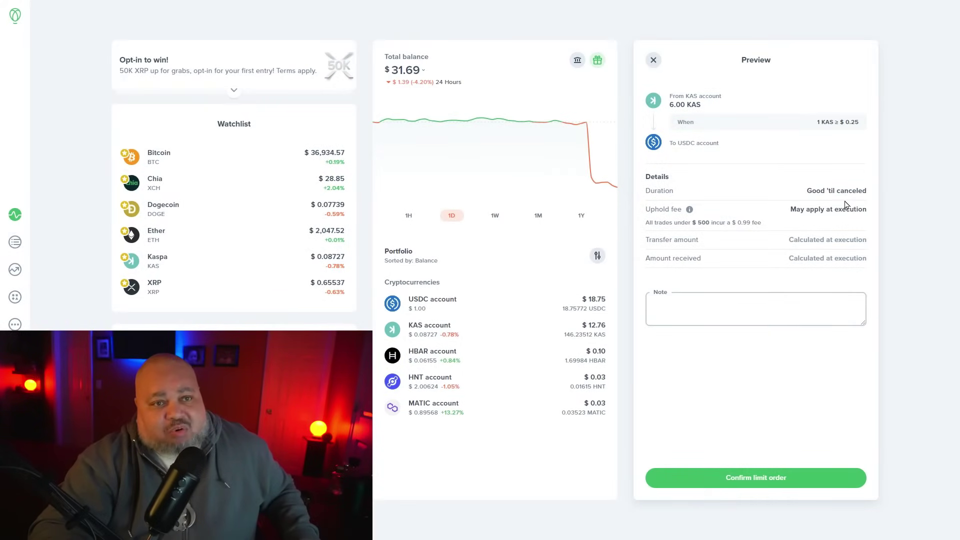
{"action": "left_click", "coordinate": [754, 481]}
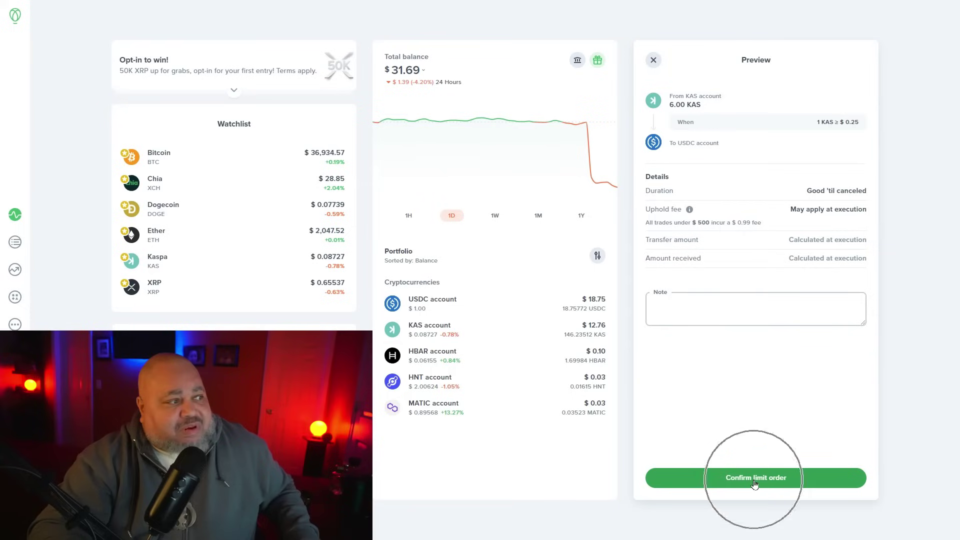
{"action": "left_click", "coordinate": [721, 224]}
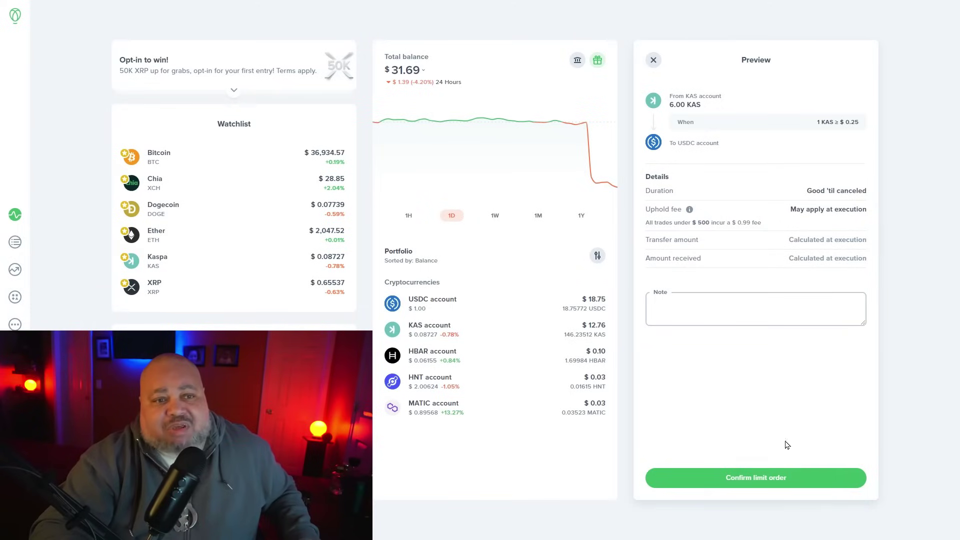
{"action": "left_click", "coordinate": [754, 479]}
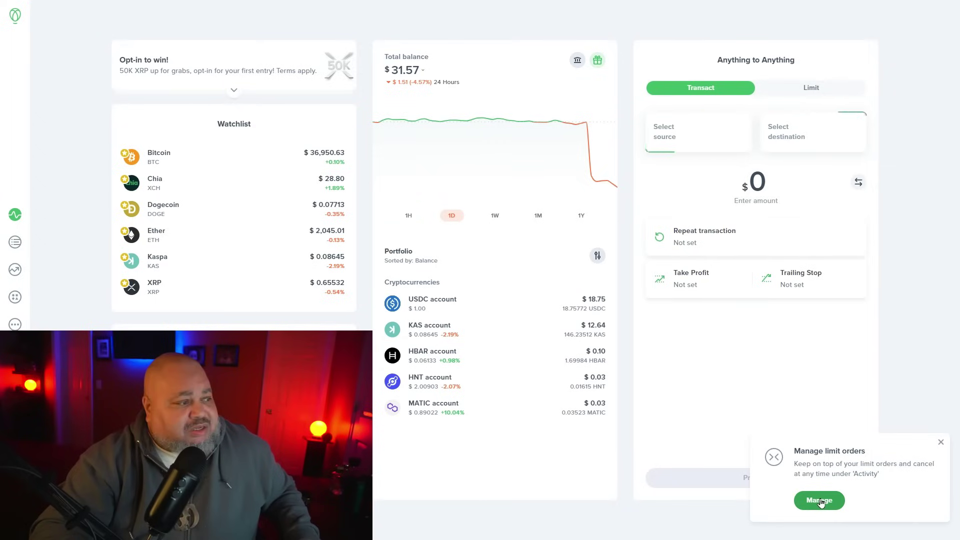
Go to Activity's active limit orders via Manage on the limit orders popup
{"action": "left_click", "coordinate": [819, 500]}
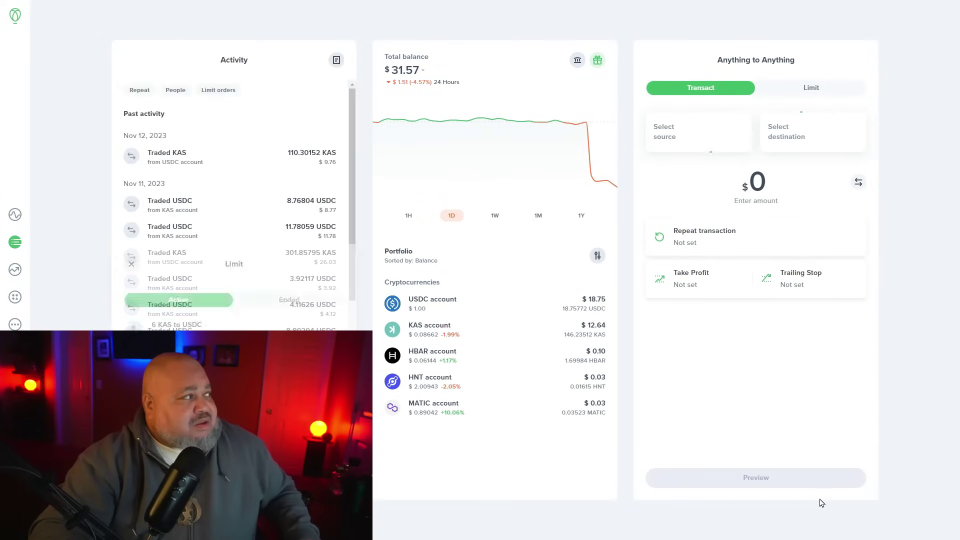